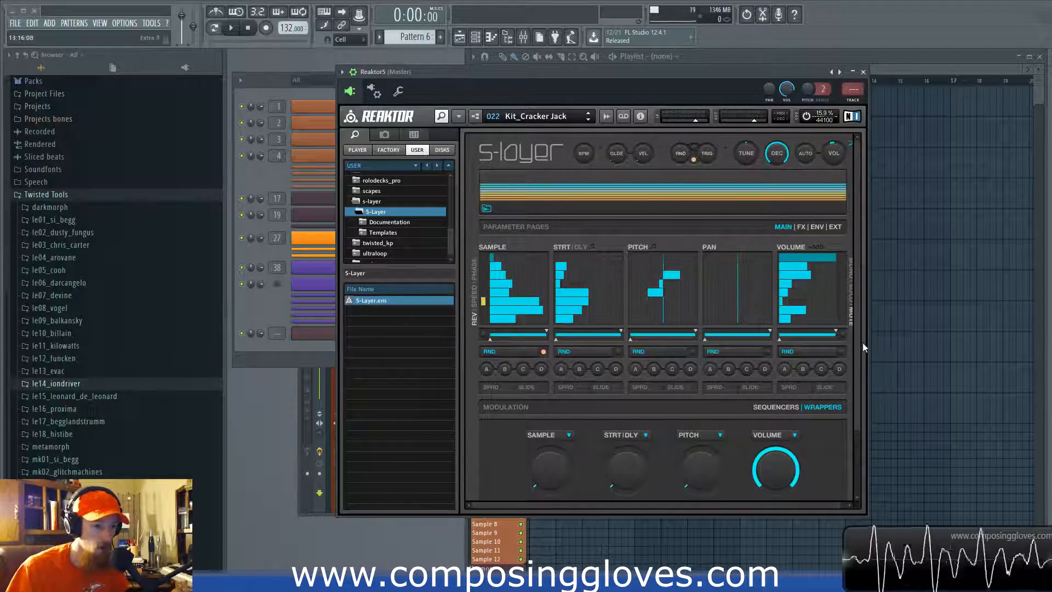
Look through the Sequencers and Wrappers modulation views and the Main page, ending on the FX parameter page
drag(856, 356, 854, 386)
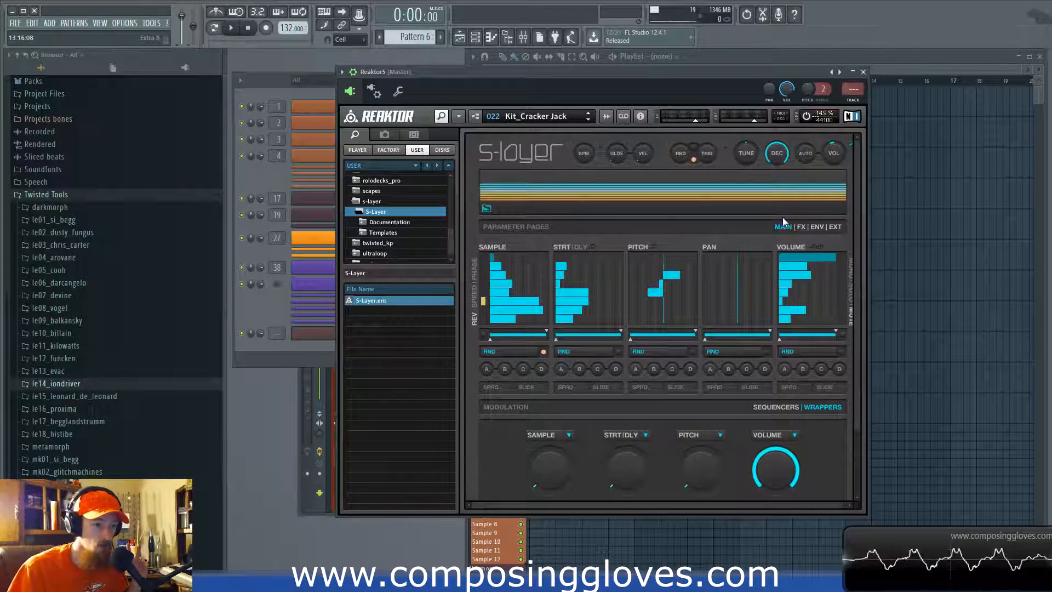
click(800, 227)
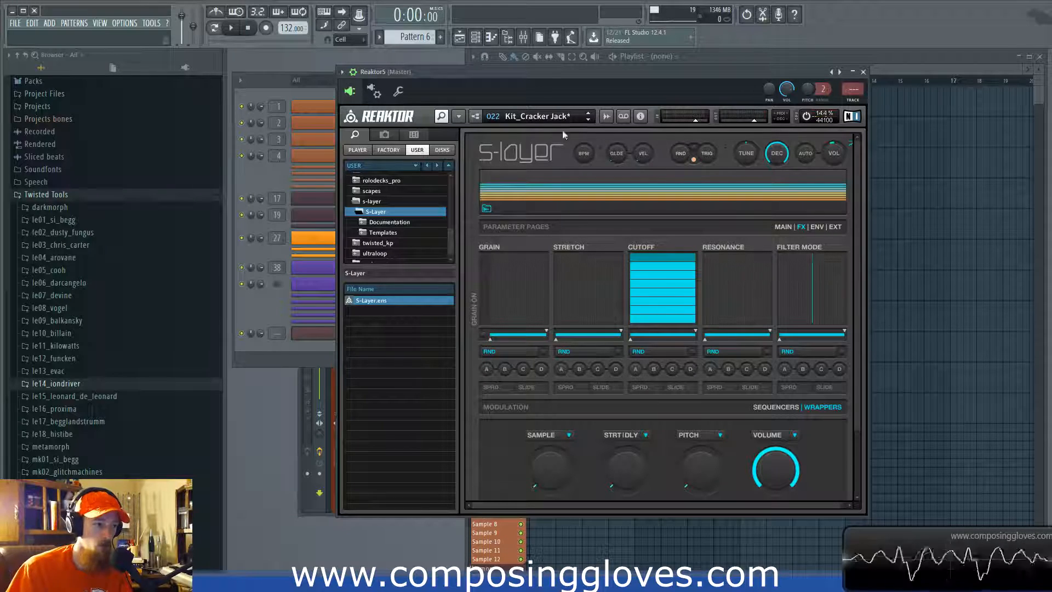
click(777, 408)
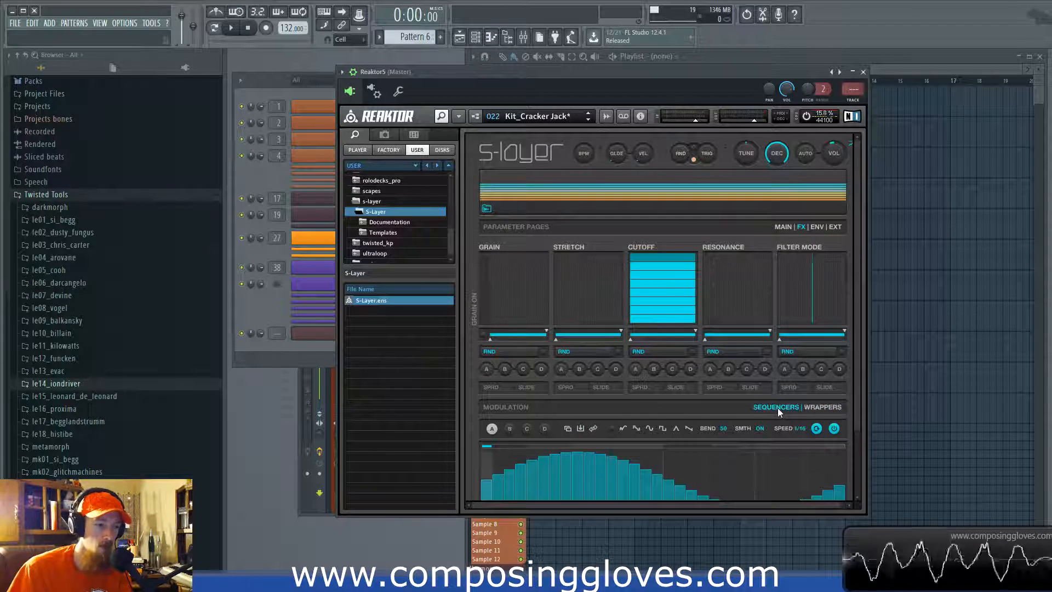
click(819, 408)
click(789, 227)
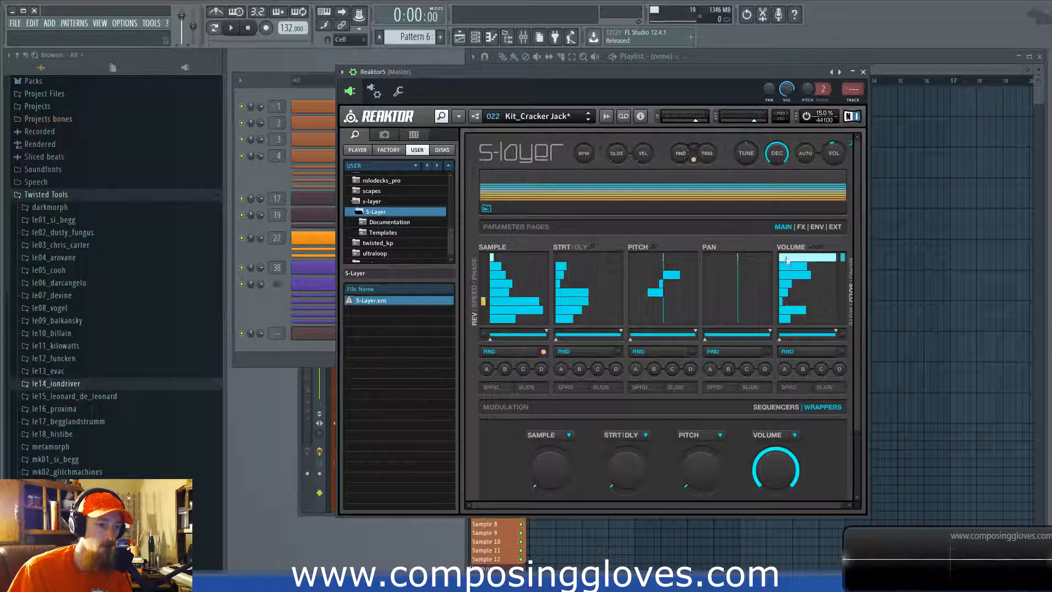
click(800, 227)
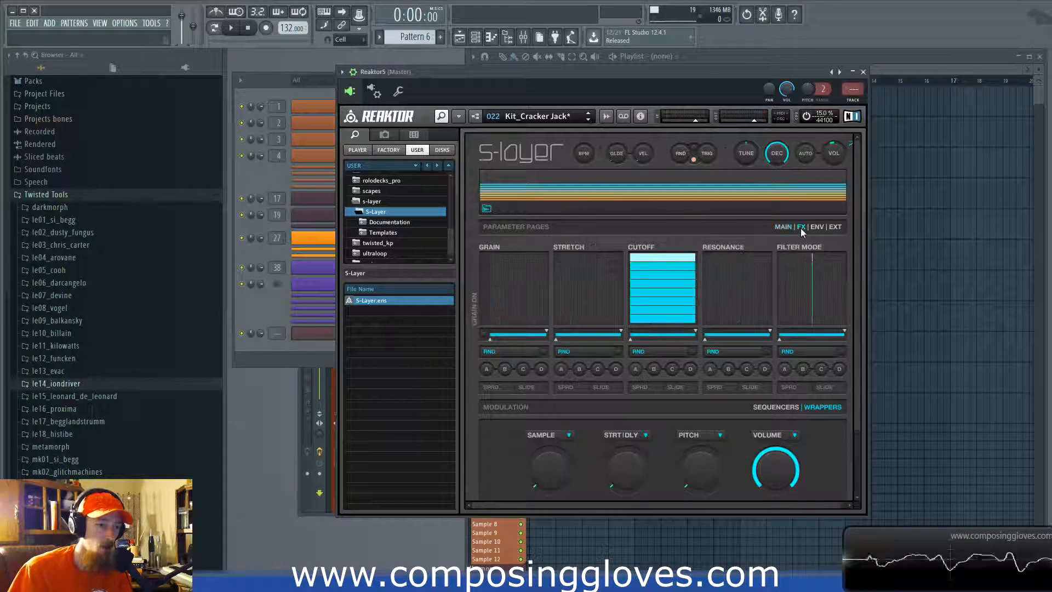
Turn grain on for the first layer and raise its Grain and Stretch values to near maximum
click(484, 260)
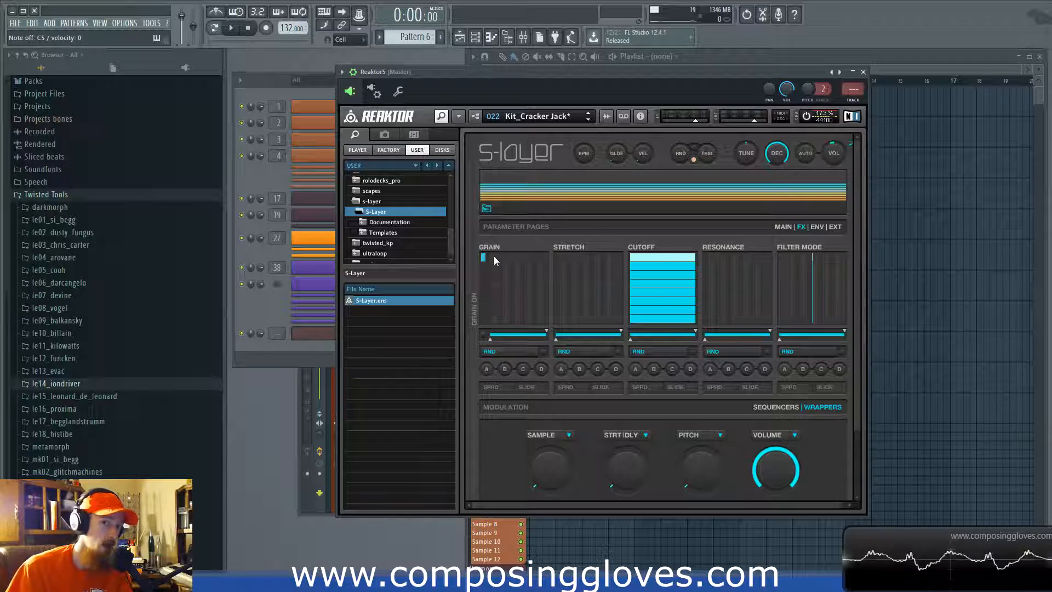
drag(494, 255, 542, 259)
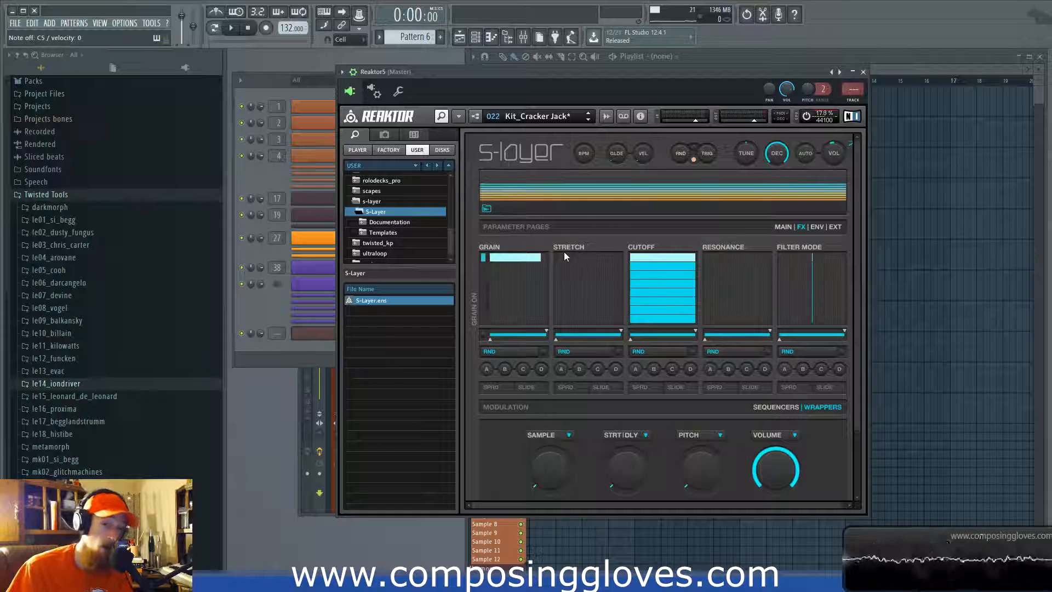
drag(563, 253, 619, 261)
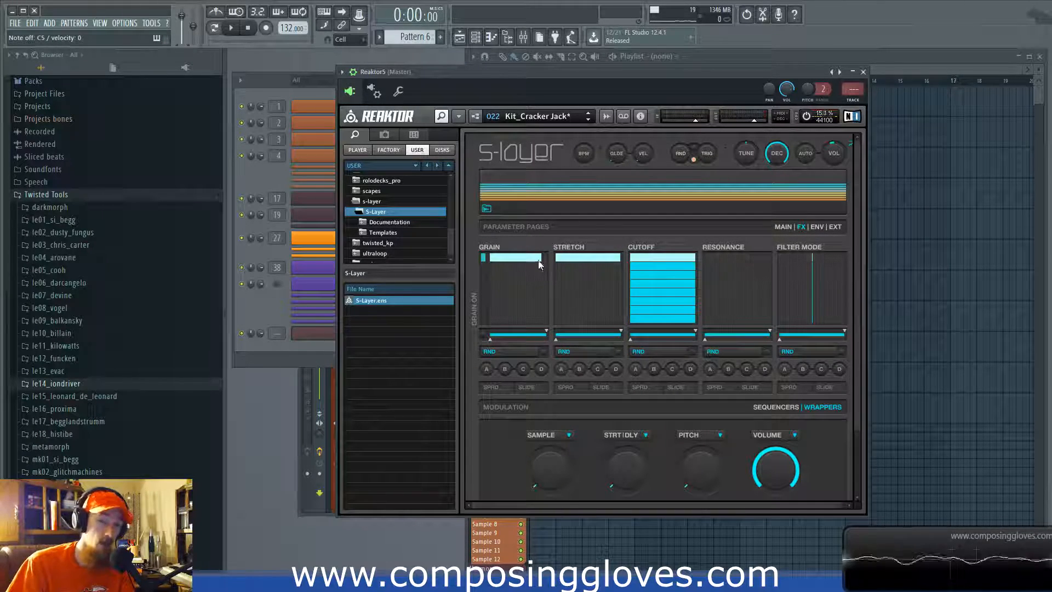
Audition different Grain amounts on the first layer, slightly lower its Stretch, and leave Grain at about two thirds
drag(538, 259, 495, 261)
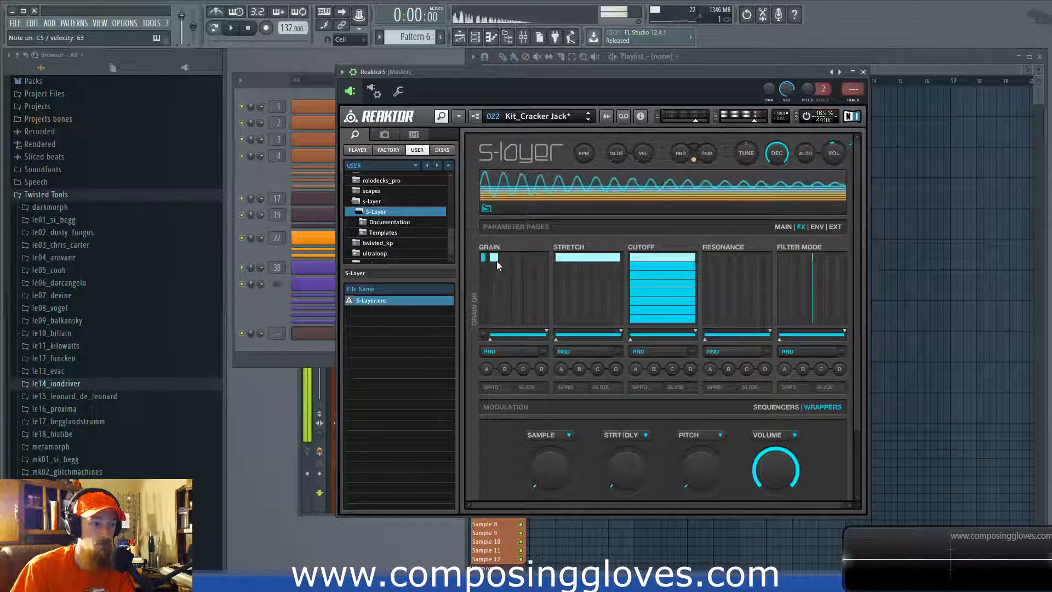
drag(496, 261, 515, 261)
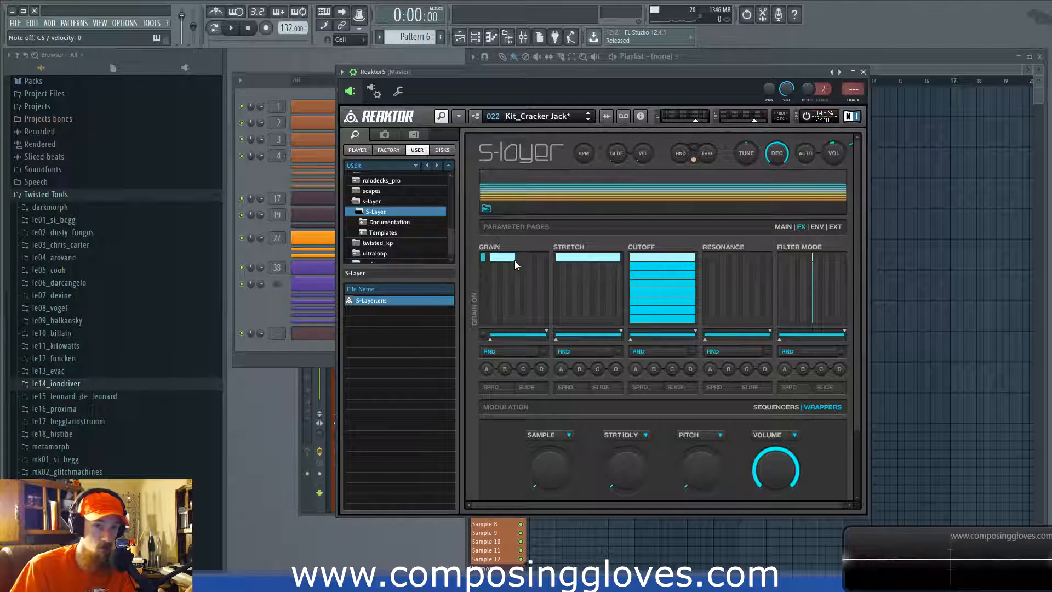
mouse_move(515, 261)
mouse_down()
mouse_move(494, 260)
mouse_move(511, 259)
mouse_up()
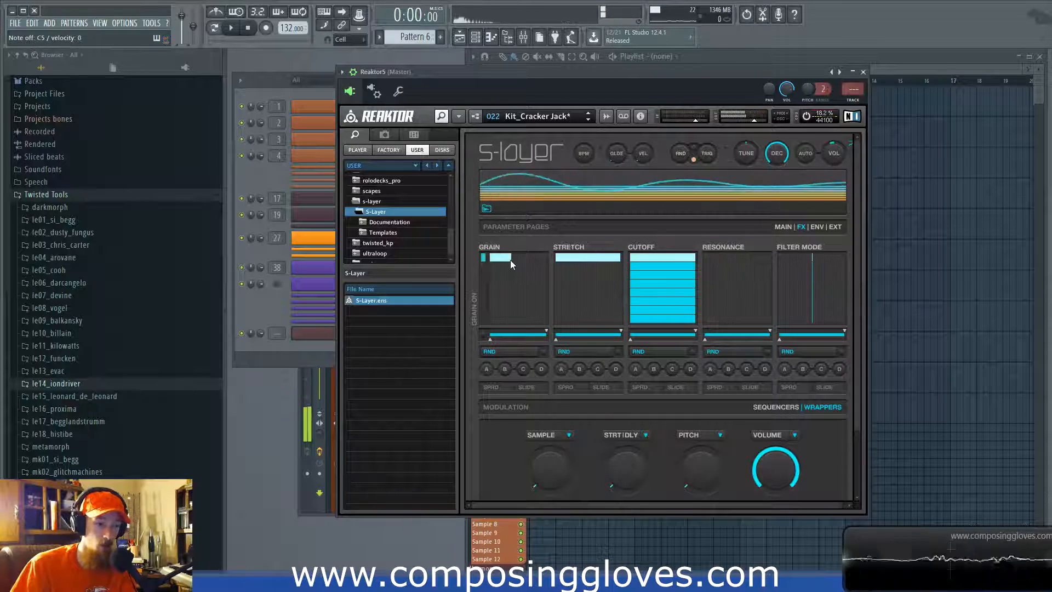
mouse_move(618, 259)
mouse_down()
mouse_move(560, 258)
mouse_move(615, 258)
mouse_up()
drag(497, 258, 531, 257)
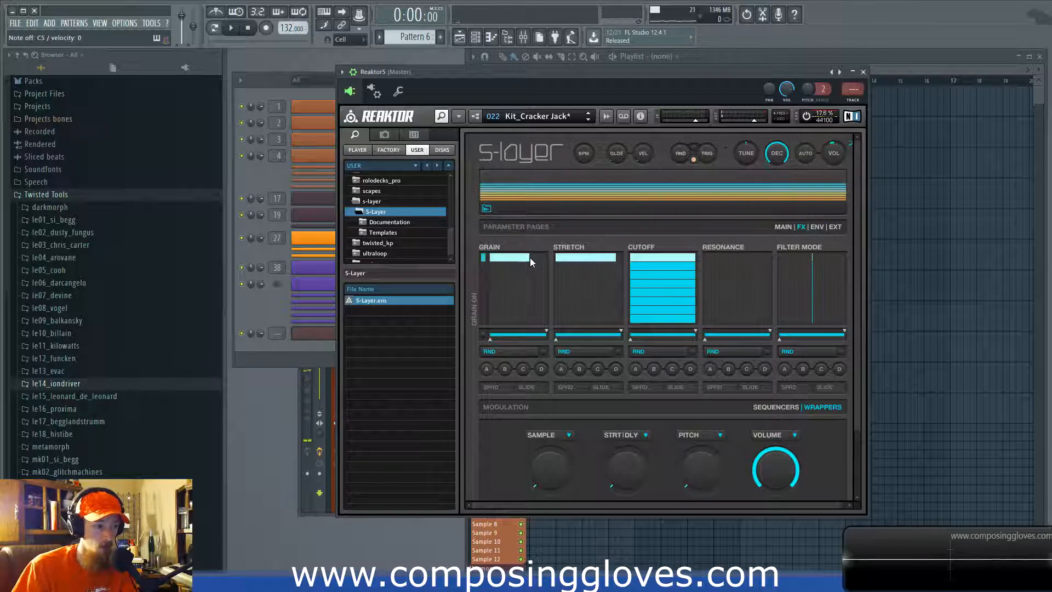
Toggle grain on other layers, leave it off for every layer, and reset the first layer's Grain amount to zero
click(483, 258)
click(485, 274)
click(484, 283)
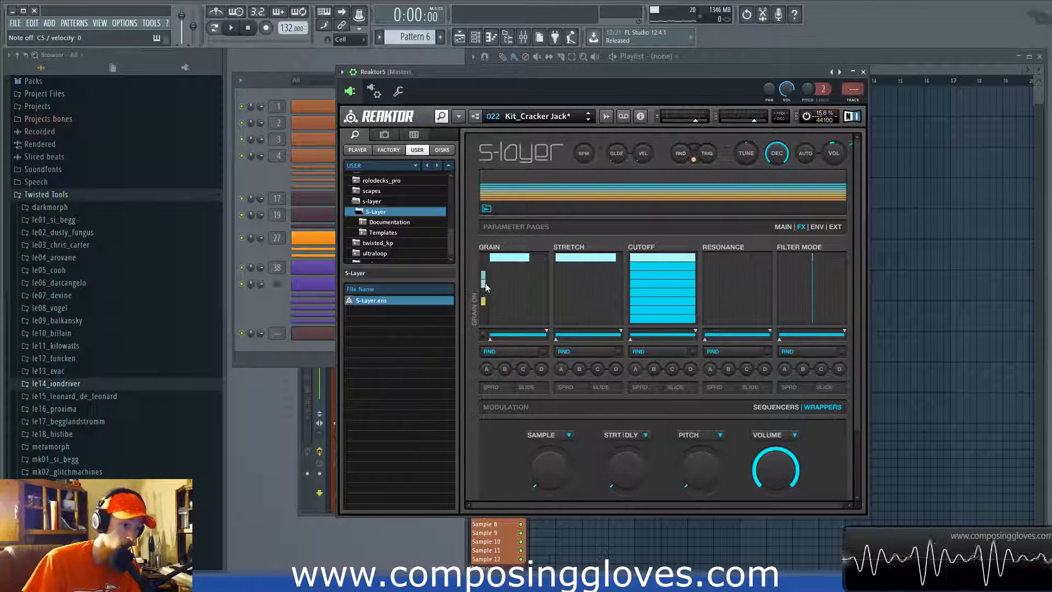
click(482, 304)
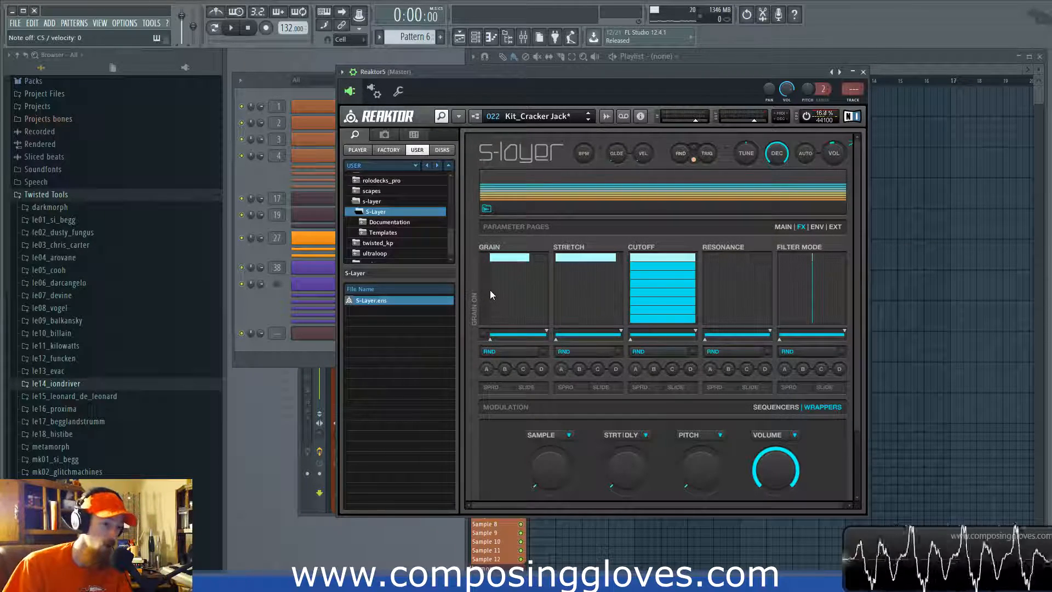
drag(526, 258, 489, 258)
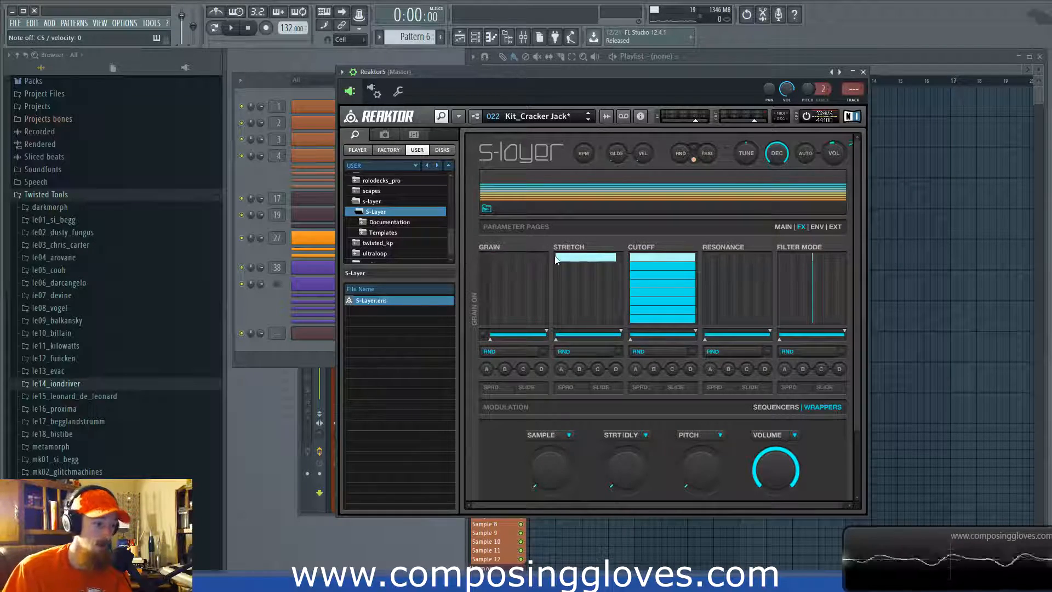
Toggle the first layer's grain on and off again and reset its Stretch value to zero
click(484, 258)
click(485, 259)
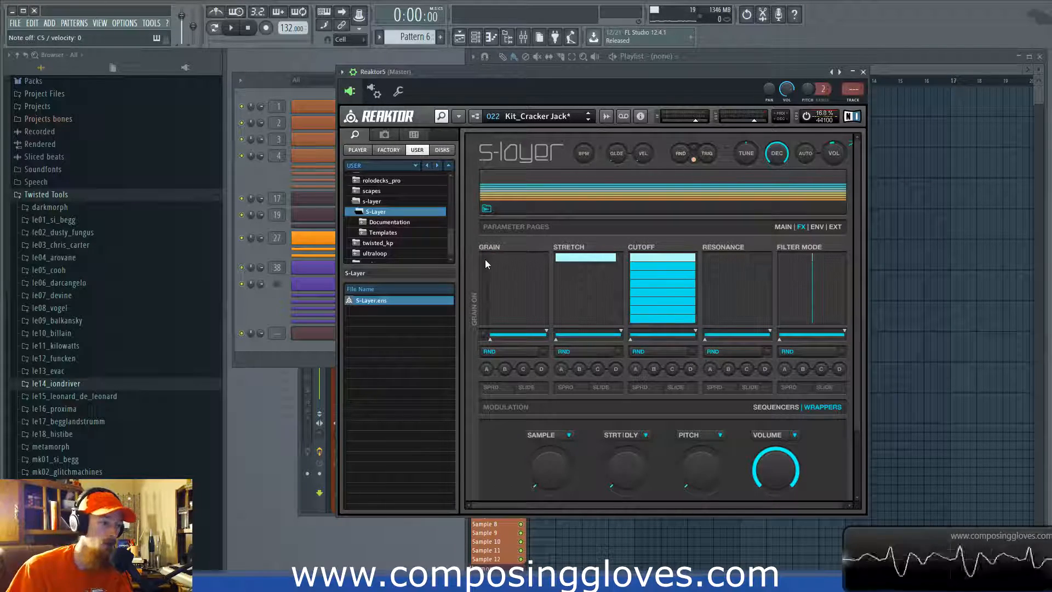
drag(512, 258, 489, 257)
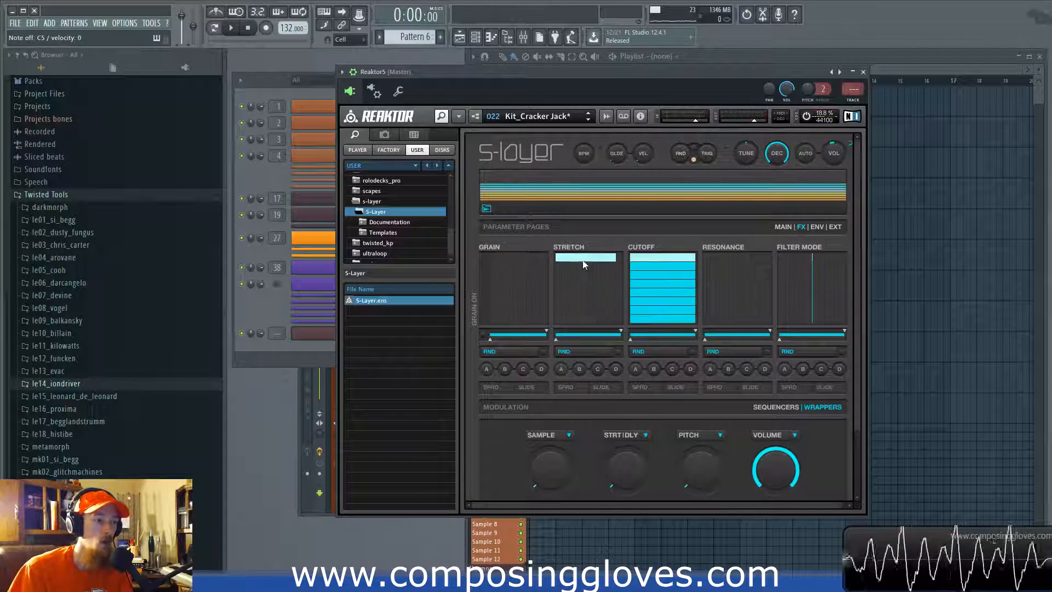
drag(584, 260, 548, 265)
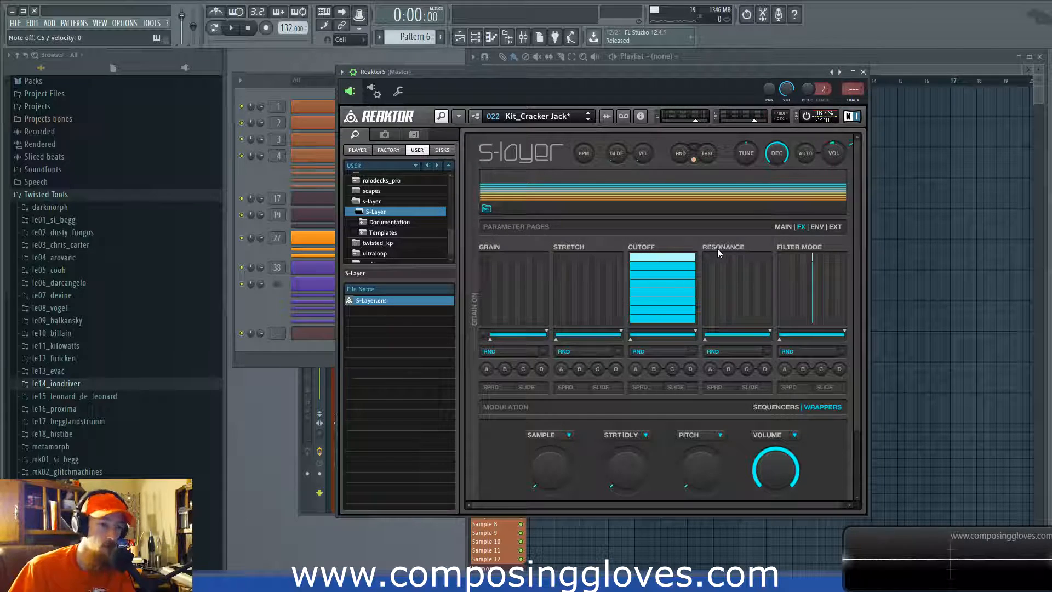
Raise the first layer's Resonance to near maximum and sweep its Cutoff with Filter Mode at both extremes, ending on the highest
mouse_move(812, 255)
mouse_down()
mouse_move(843, 258)
mouse_move(777, 256)
mouse_up()
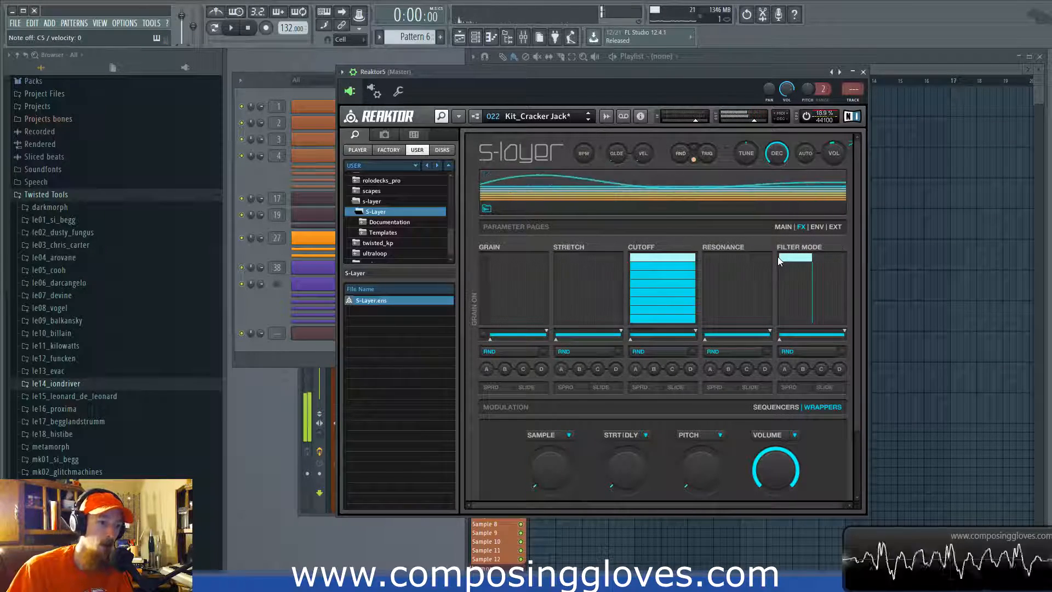
drag(692, 255, 730, 256)
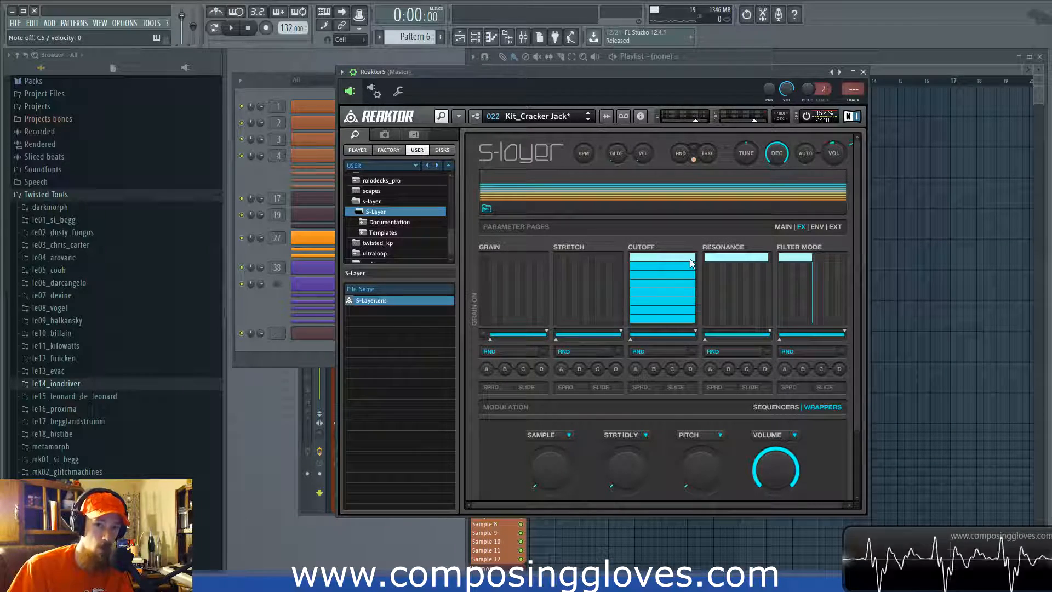
mouse_move(689, 258)
mouse_down()
mouse_move(676, 270)
mouse_move(636, 258)
mouse_move(688, 255)
mouse_up()
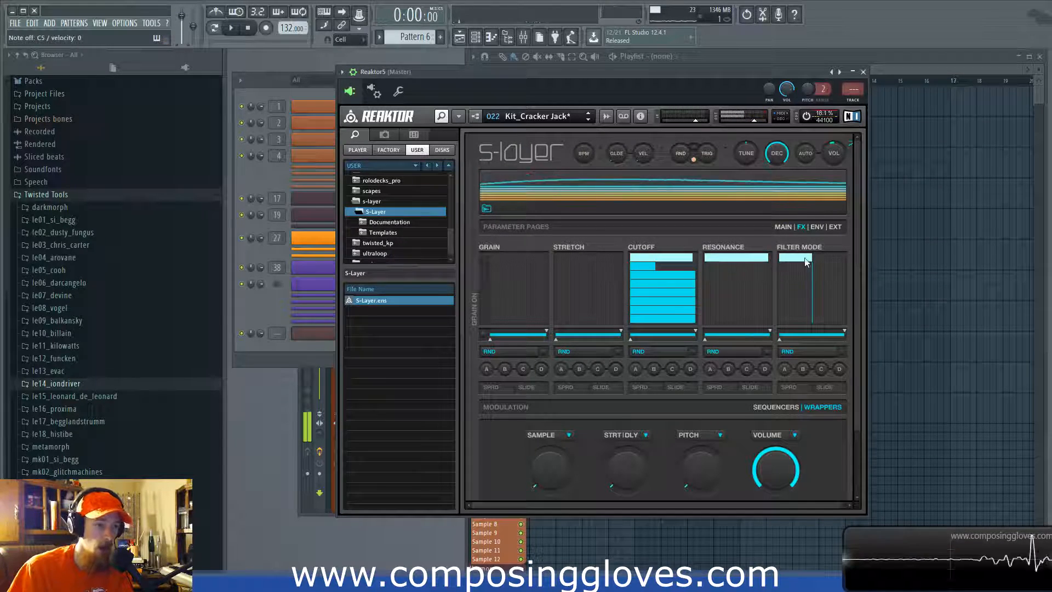
drag(784, 259, 844, 262)
mouse_move(682, 259)
mouse_down()
mouse_move(640, 258)
mouse_move(678, 258)
mouse_up()
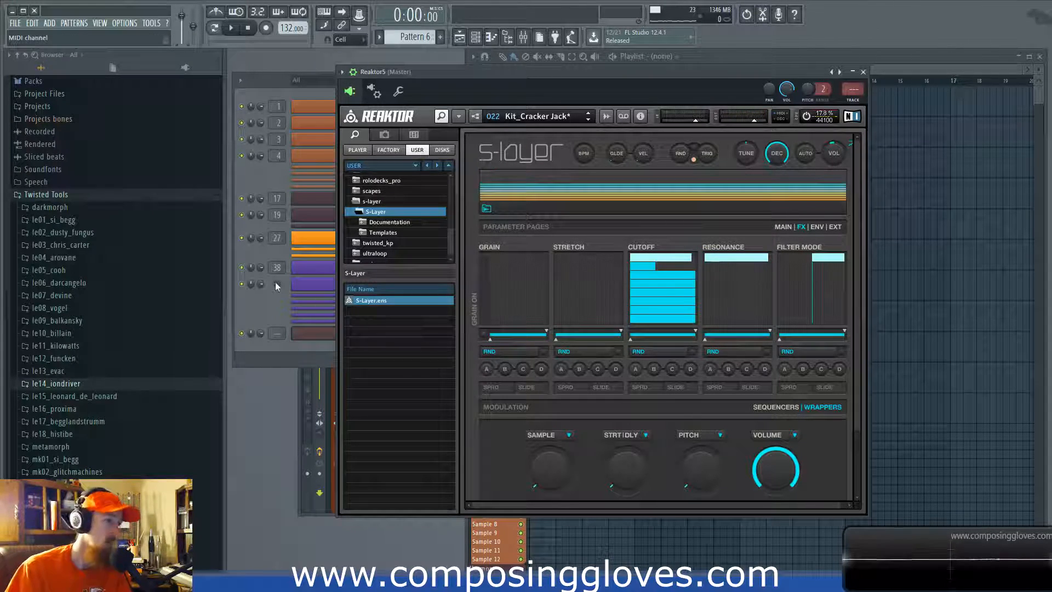
Load Fruity Parametric EQ 2 into the first effect slot of mixer insert 10
click(279, 300)
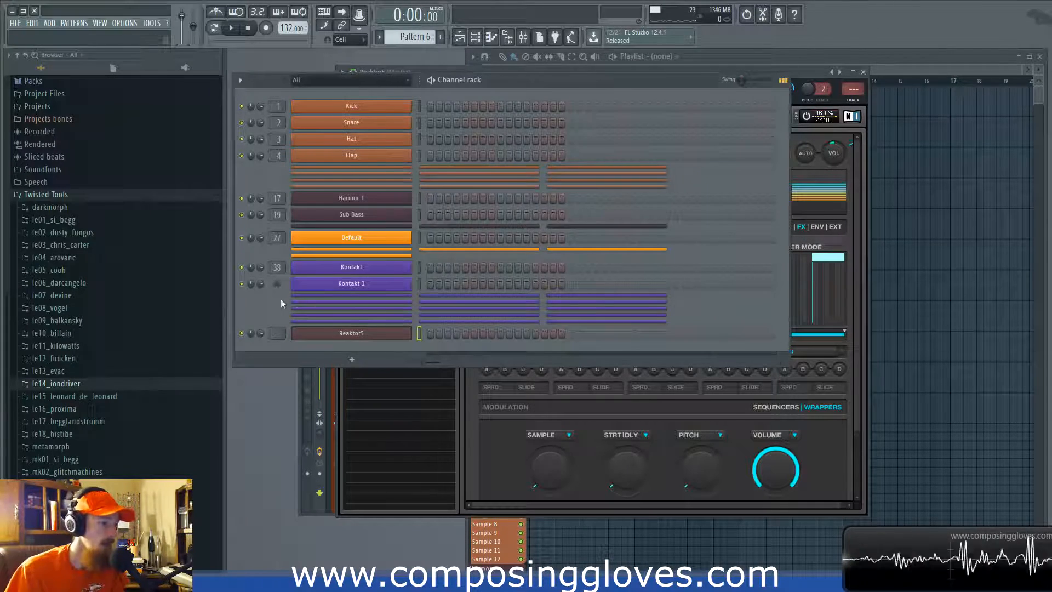
click(304, 512)
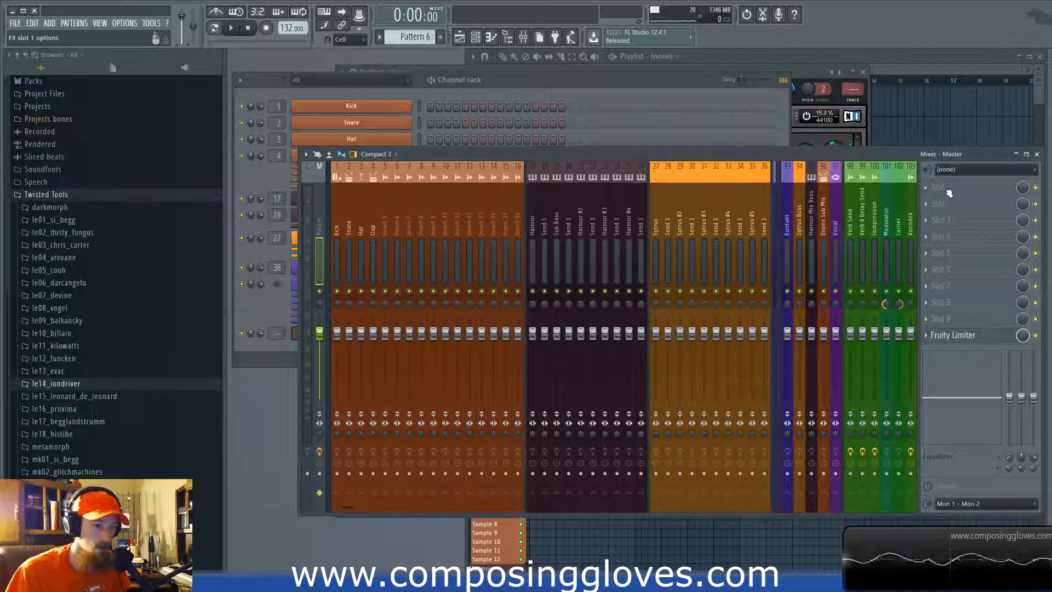
click(444, 240)
click(943, 189)
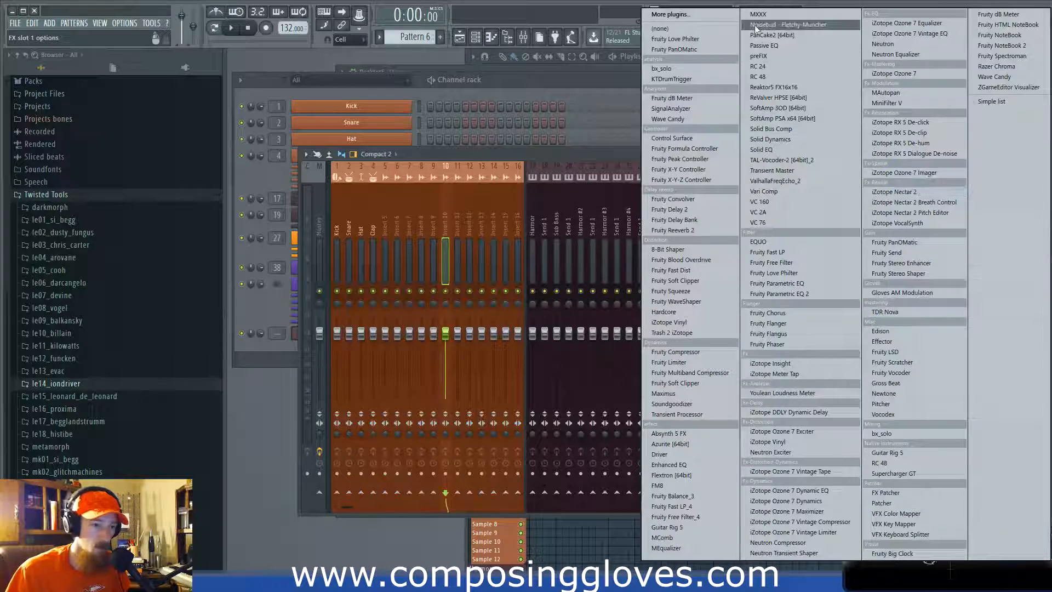
click(780, 293)
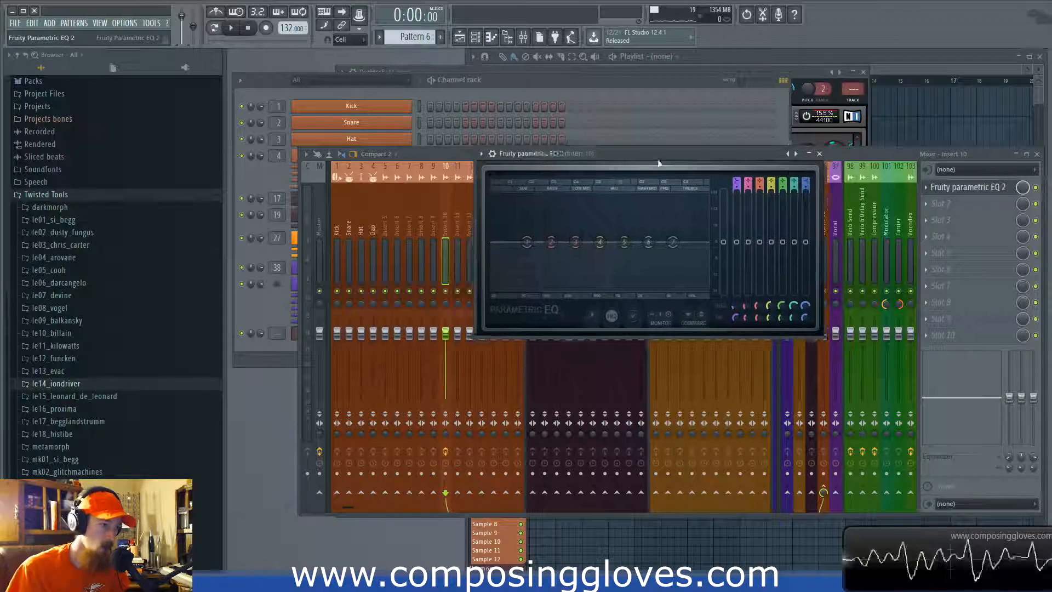
Cut EQ band 7 fully, boost band 6 into a resonant peak, and sweep both down, band 6 to about 238 Hz
drag(595, 240, 664, 289)
drag(645, 241, 642, 214)
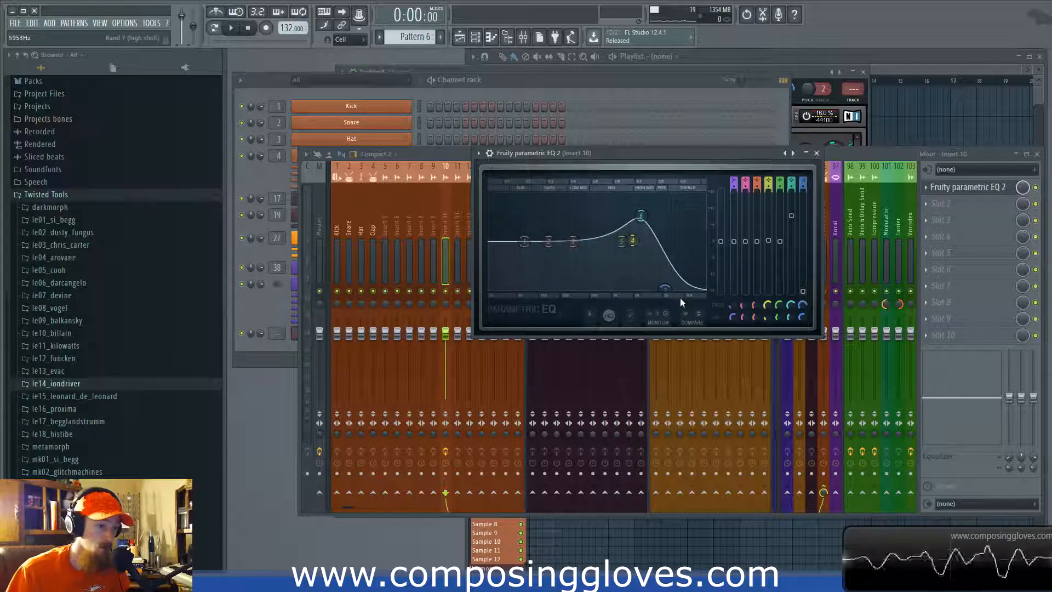
drag(665, 290, 625, 288)
drag(641, 215, 588, 213)
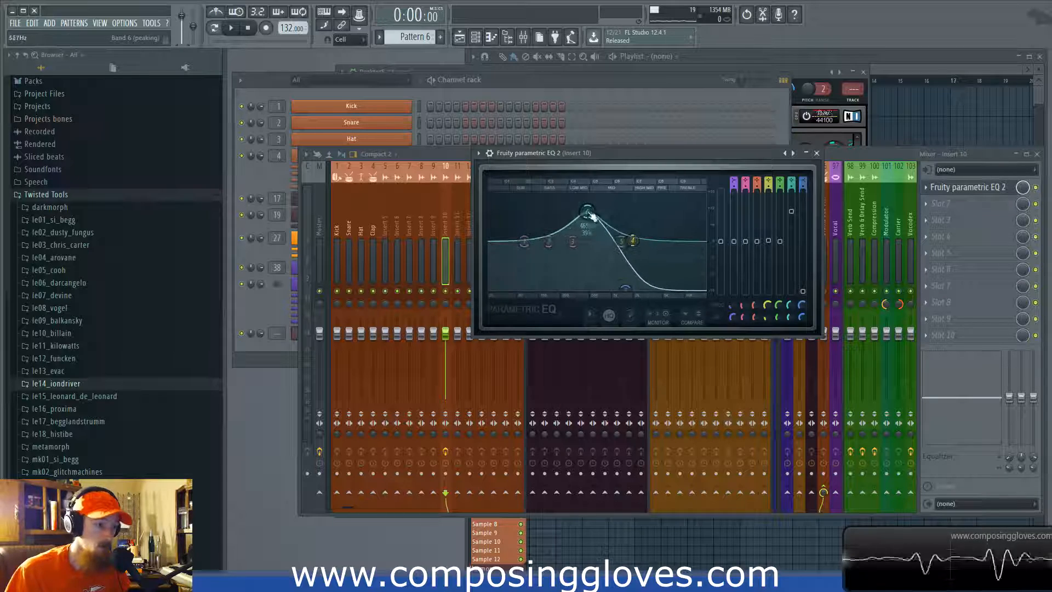
drag(625, 289, 594, 288)
drag(588, 213, 572, 209)
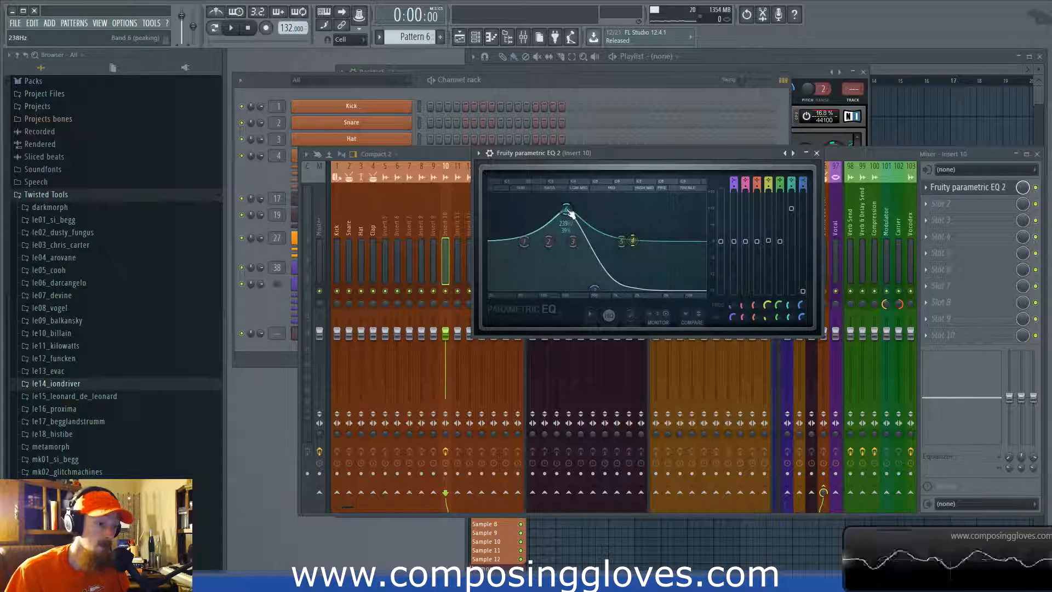
Bring the Reaktor5 instrument back up from the channel rack with its full row of FX parameters in view
click(280, 310)
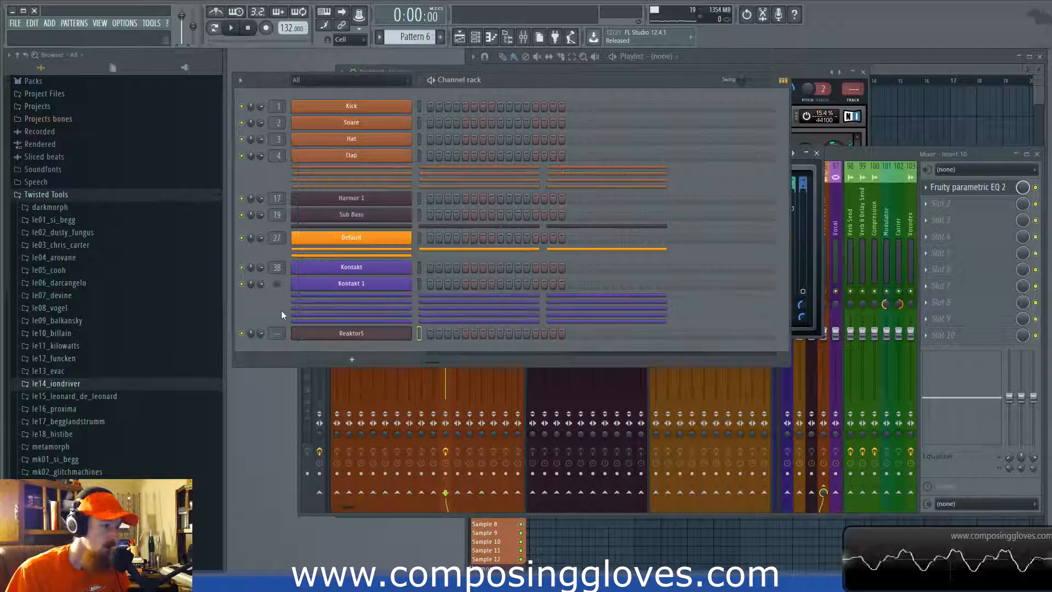
click(382, 334)
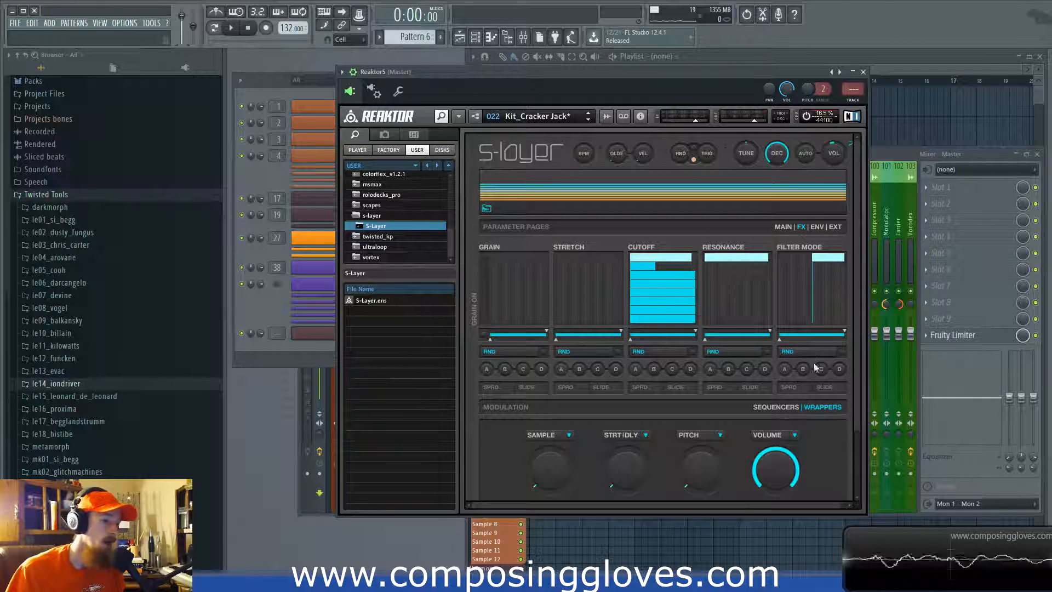
drag(756, 504, 793, 502)
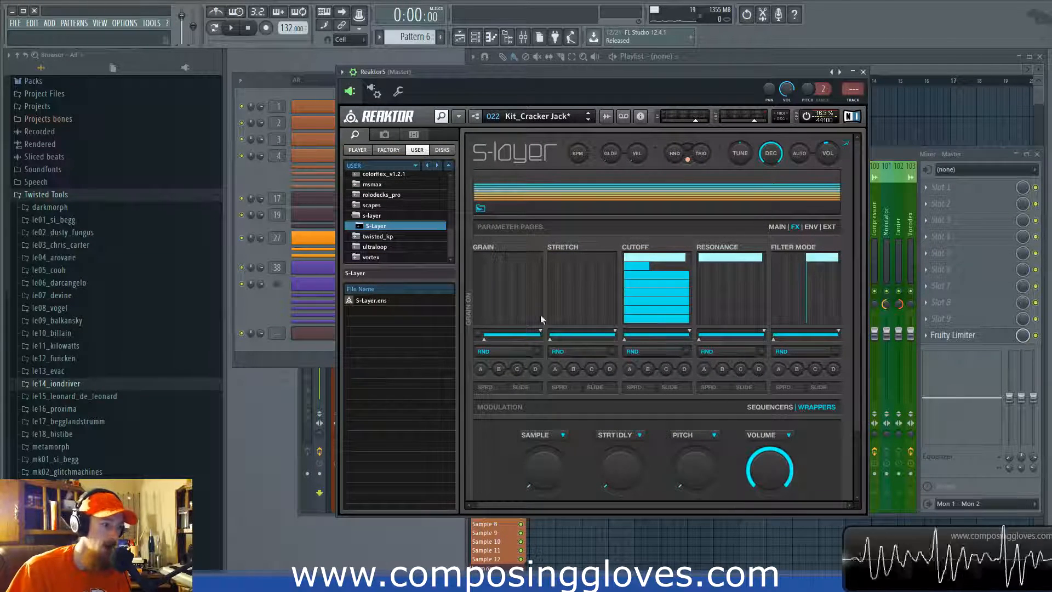
Randomize the layers' Cutoff values several times and show the modulation sequencers
click(656, 352)
click(656, 353)
click(656, 352)
click(655, 353)
click(655, 353)
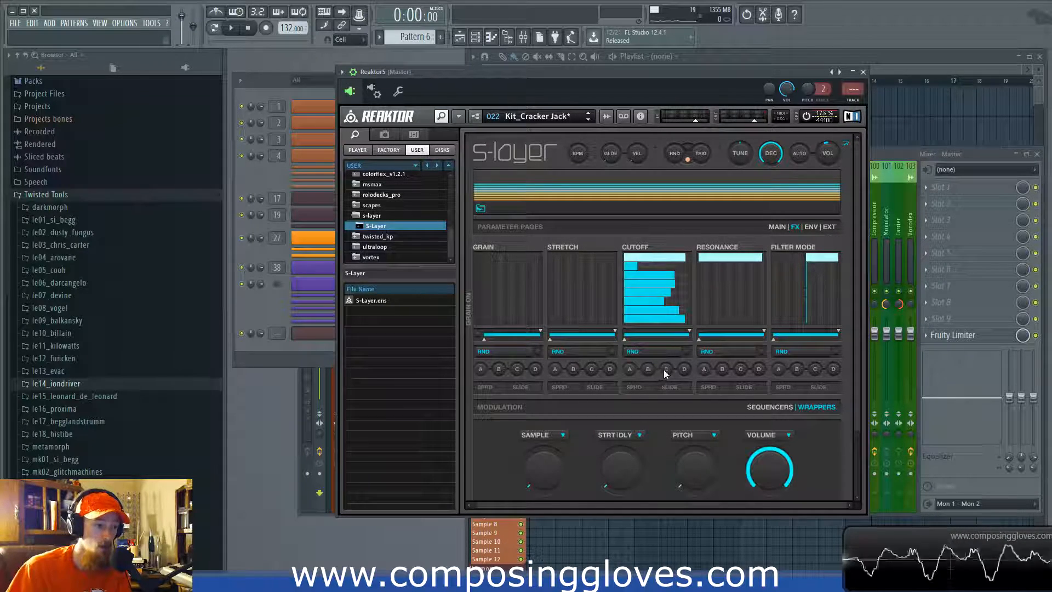
click(778, 406)
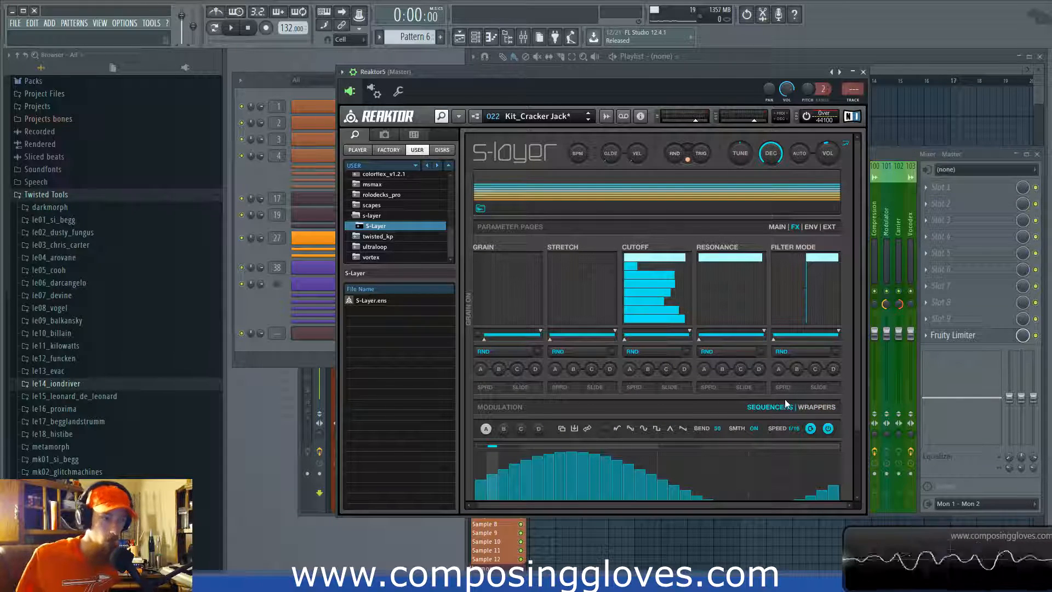